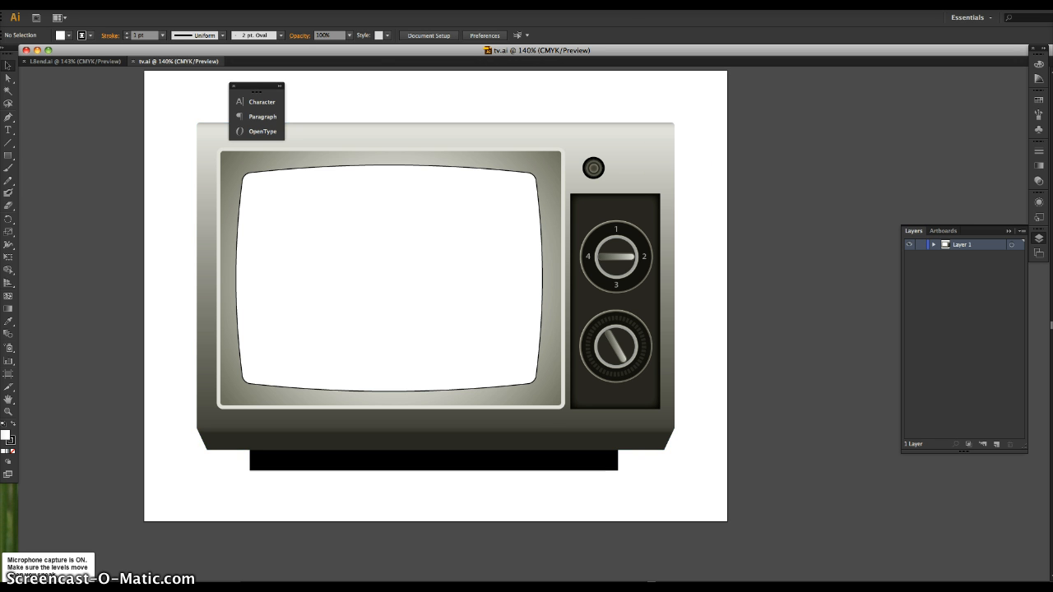
# Close and reopen the layer list, and temporarily hide Layer 1 before showing it again.
pyautogui.click(1040, 238)
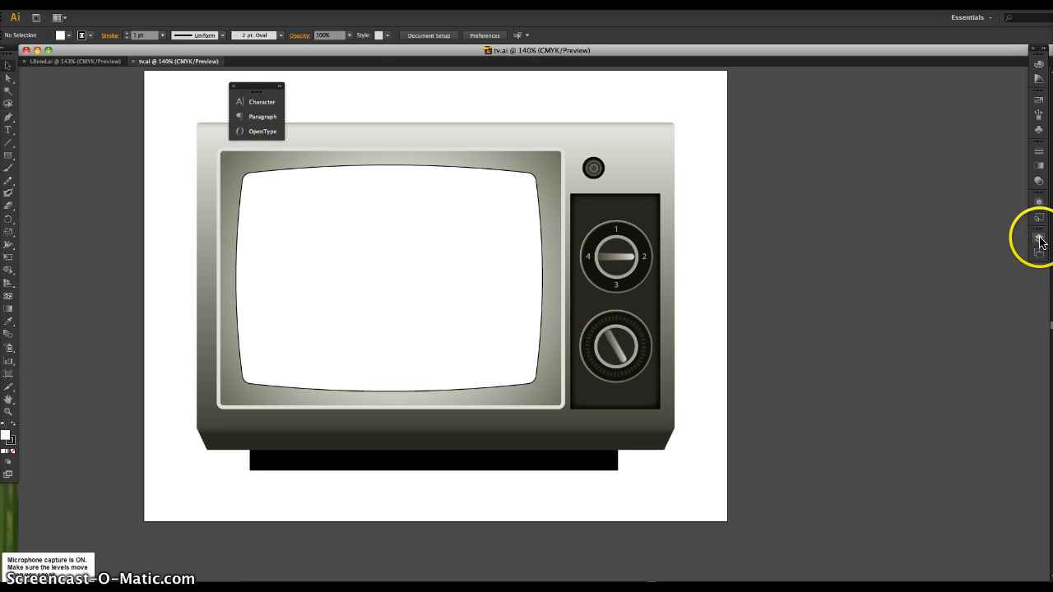
pyautogui.click(1040, 239)
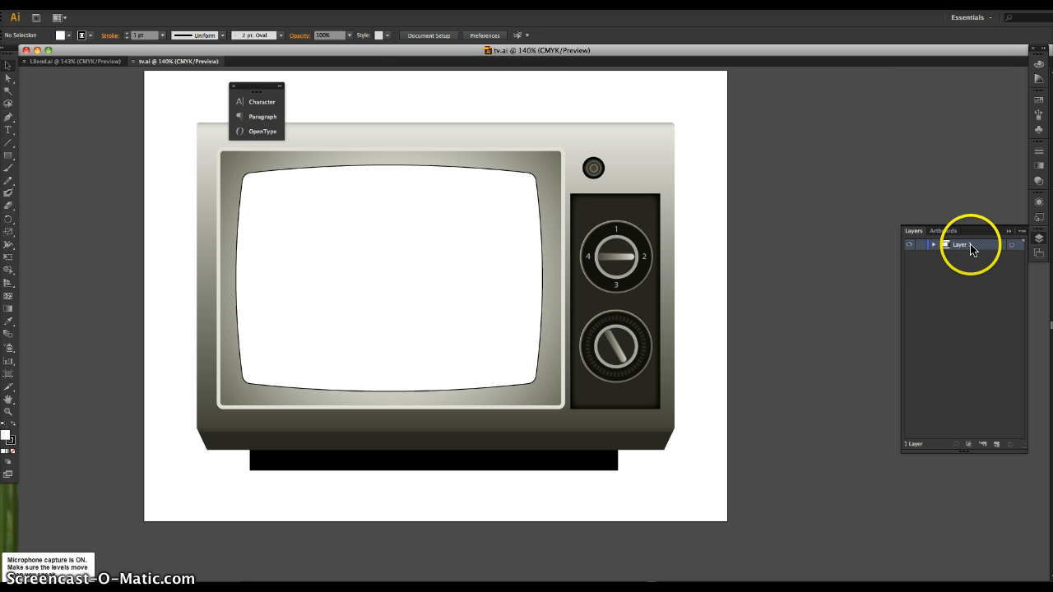
pyautogui.keyDown('super'); pyautogui.click(909, 245); pyautogui.keyUp('super')
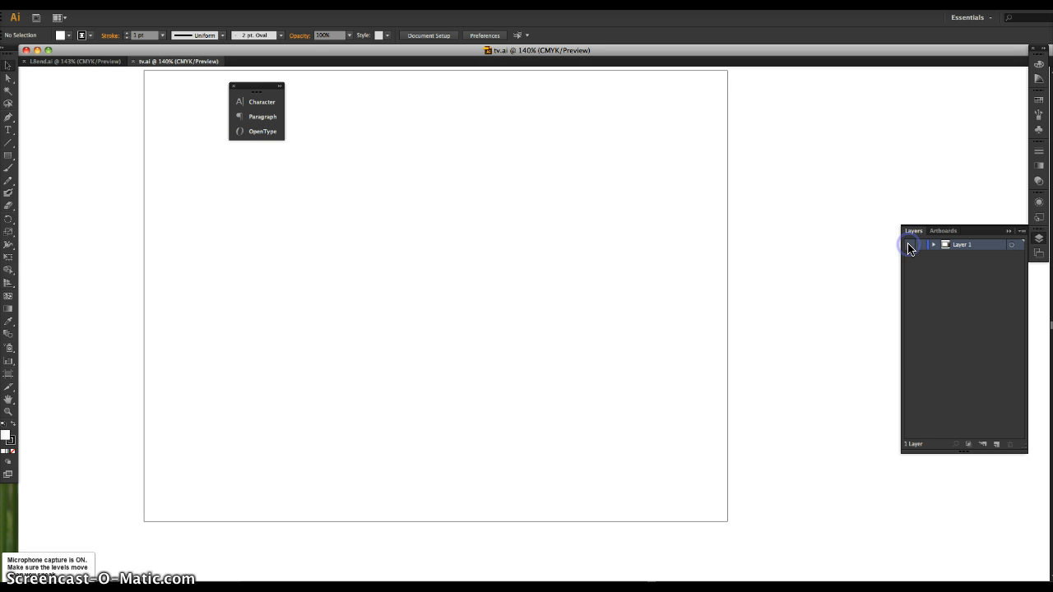
pyautogui.keyDown('super'); pyautogui.click(909, 245); pyautogui.keyUp('super')
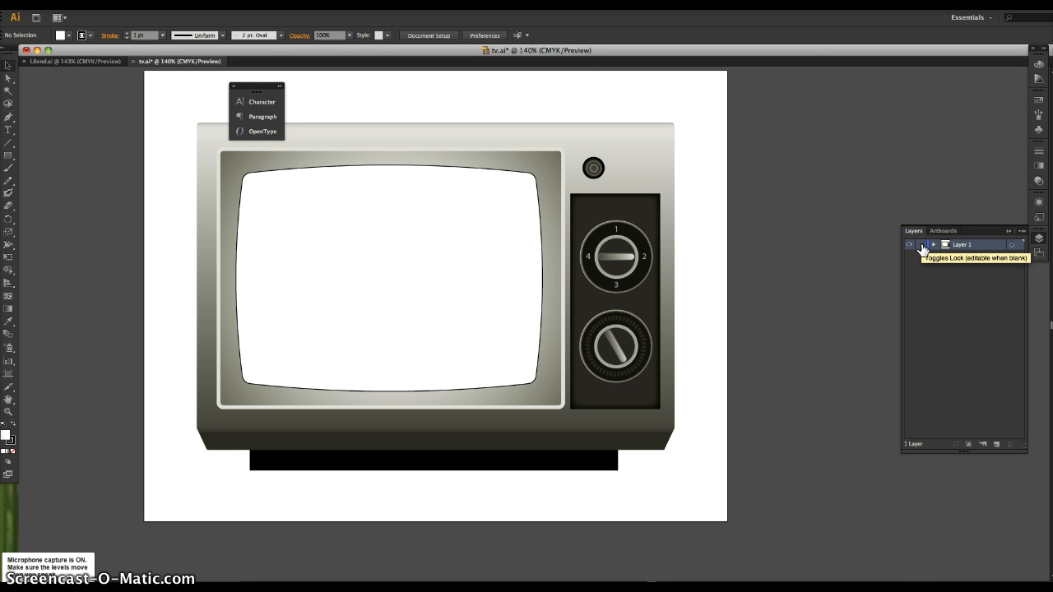
# Lock Layer 1 against editing and rename it Side Panel.
pyautogui.click(921, 246)
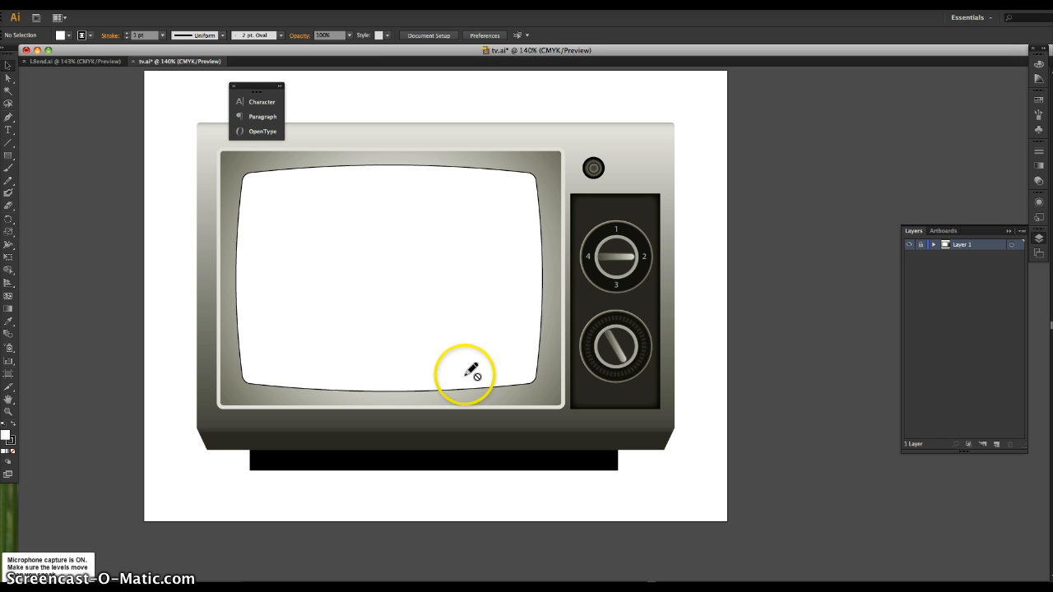
pyautogui.click(407, 243)
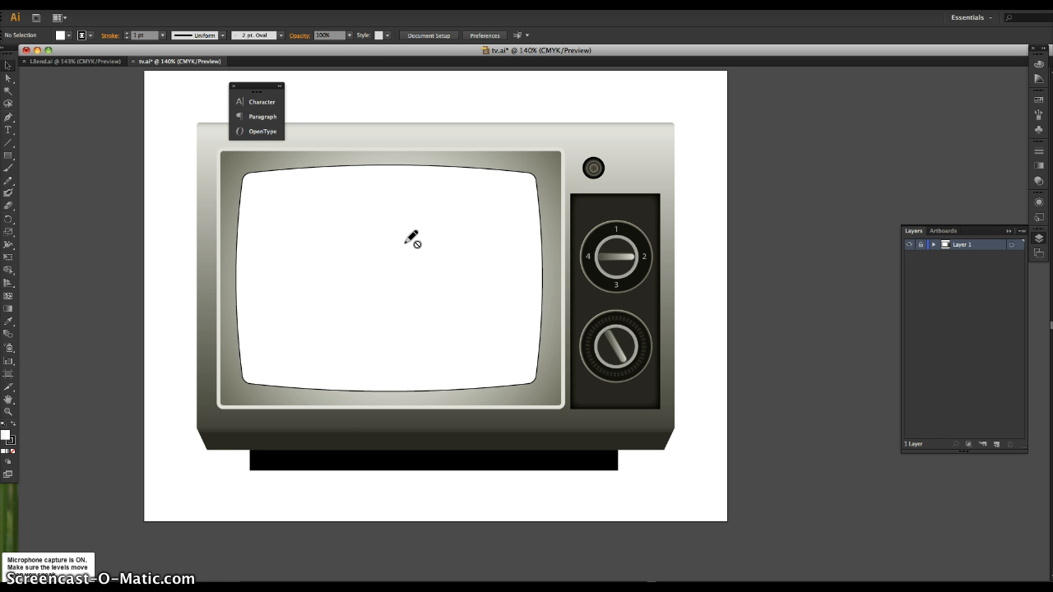
pyautogui.doubleClick(964, 246)
pyautogui.press('BackSpace')
pyautogui.write('Side Panel')
pyautogui.press('Return')
# Create a new layer named TV body above Side Panel, keeping its default options.
pyautogui.click(1021, 232)
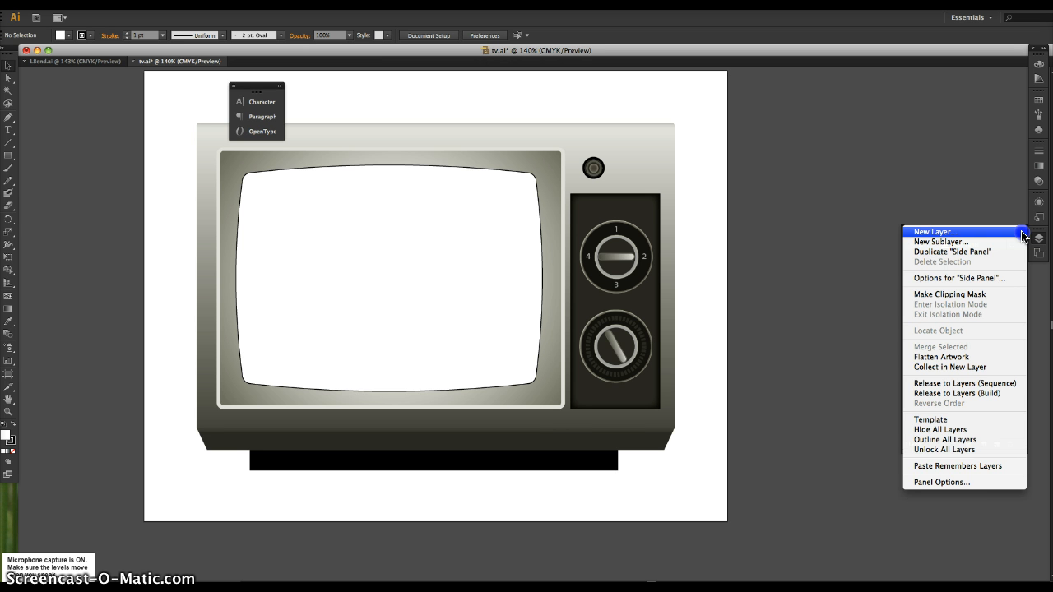
pyautogui.click(1021, 232)
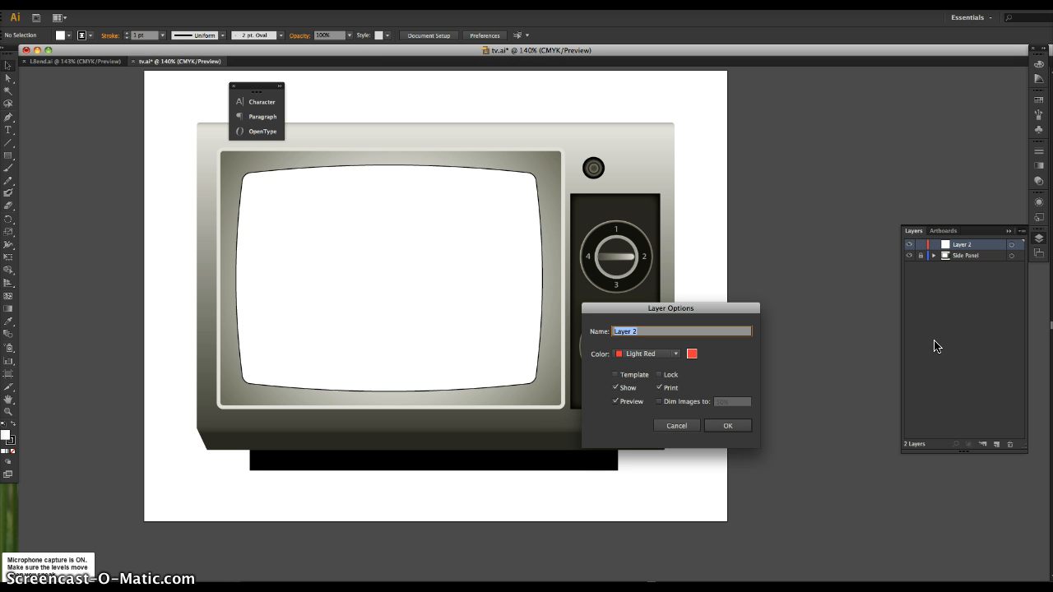
pyautogui.click(798, 277)
pyautogui.write('TV body')
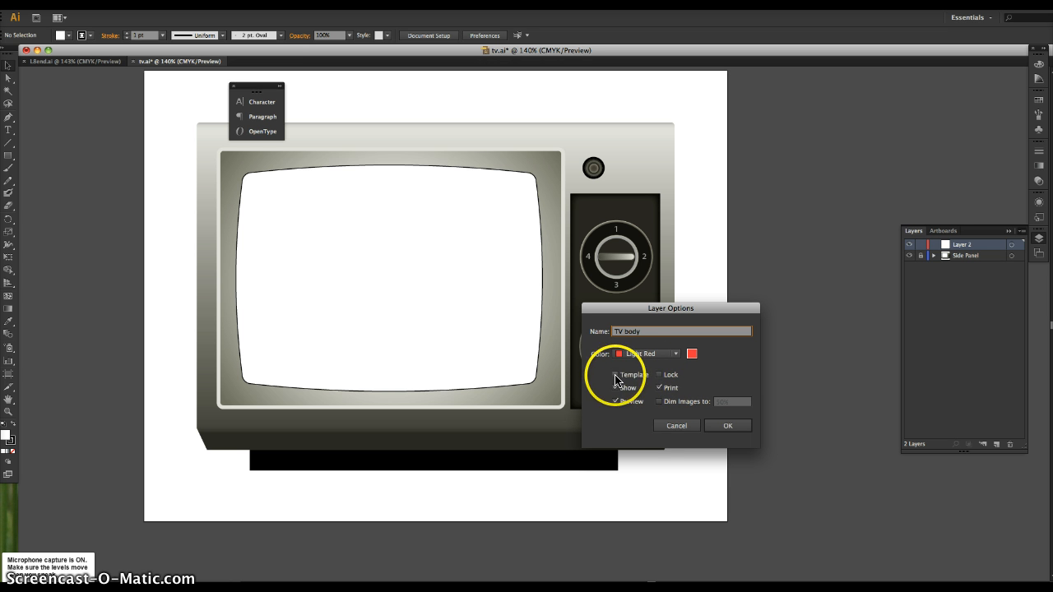
pyautogui.click(746, 426)
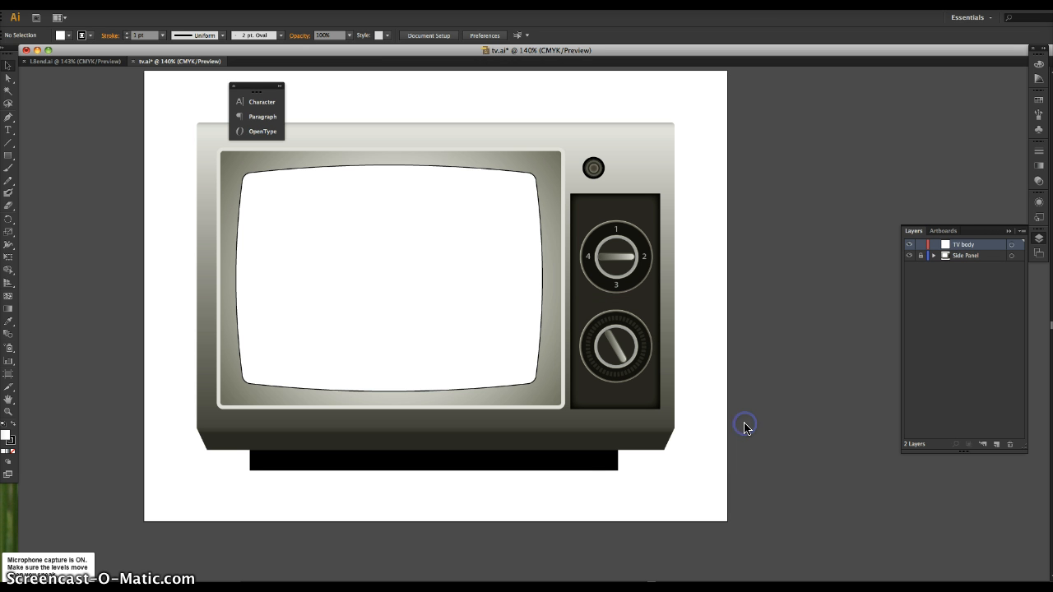
# Create a new layer named Screen above the TV body layer.
pyautogui.click(940, 243)
pyautogui.click(952, 284)
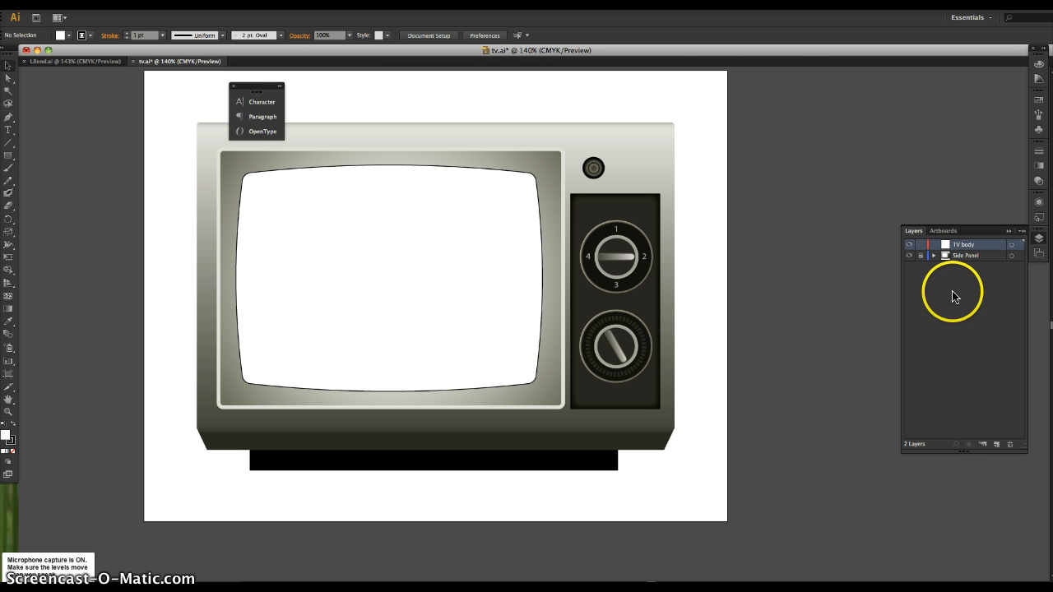
pyautogui.keyDown('alt'); pyautogui.click(996, 449); pyautogui.keyUp('alt')
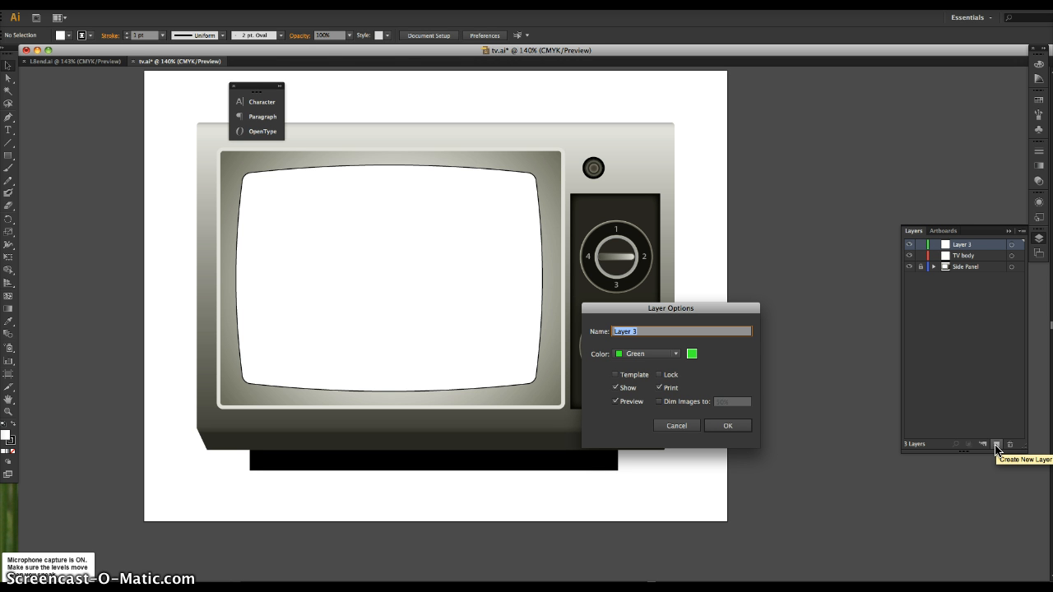
pyautogui.write('Screen')
pyautogui.press('Return')
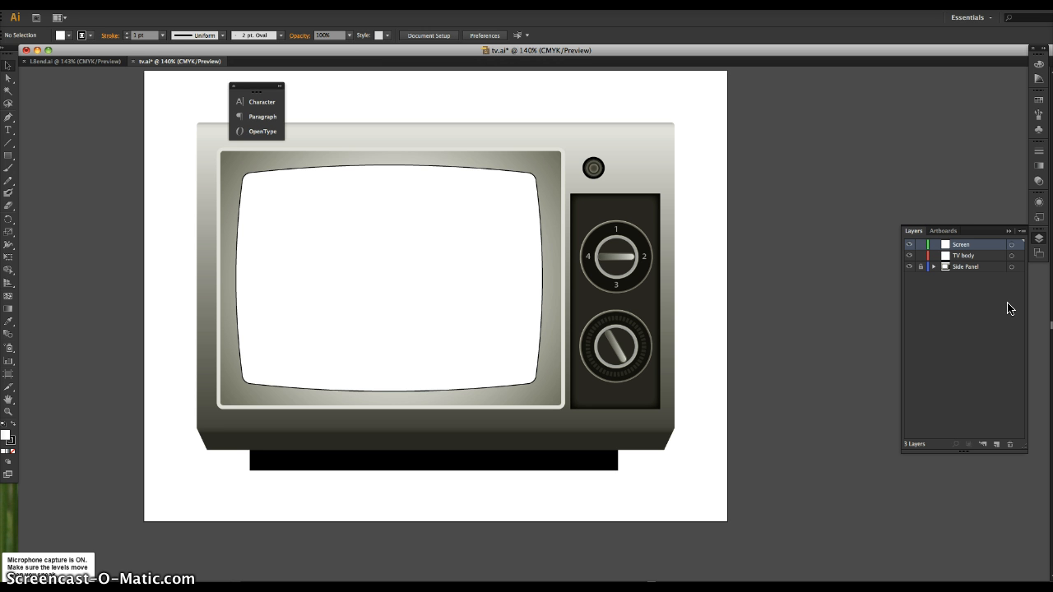
# Expand the Side Panel layer to list its paths and groups, and make it the active layer.
pyautogui.click(934, 267)
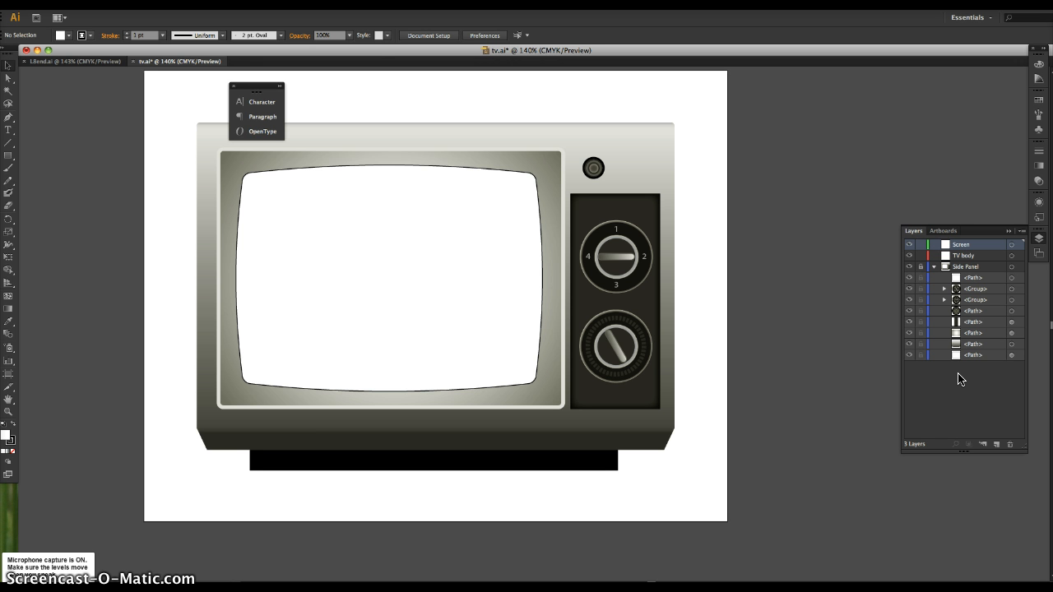
pyautogui.click(894, 365)
pyautogui.click(941, 290)
pyautogui.click(965, 268)
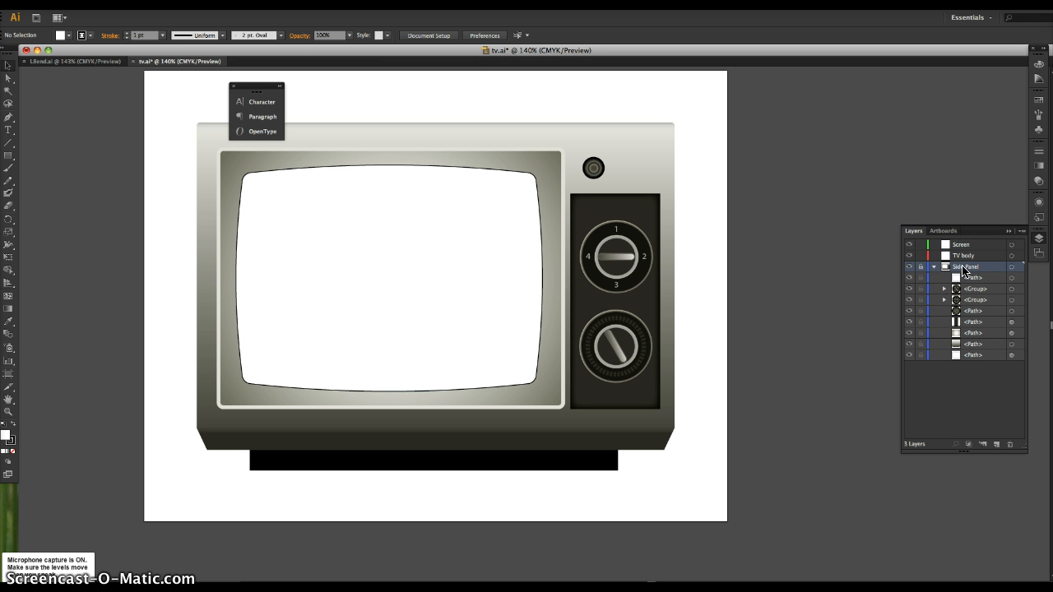
# Try to add a sublayer inside the locked Side Panel layer.
pyautogui.moveTo(971, 344); pyautogui.dragTo(984, 447)
pyautogui.click(987, 444)
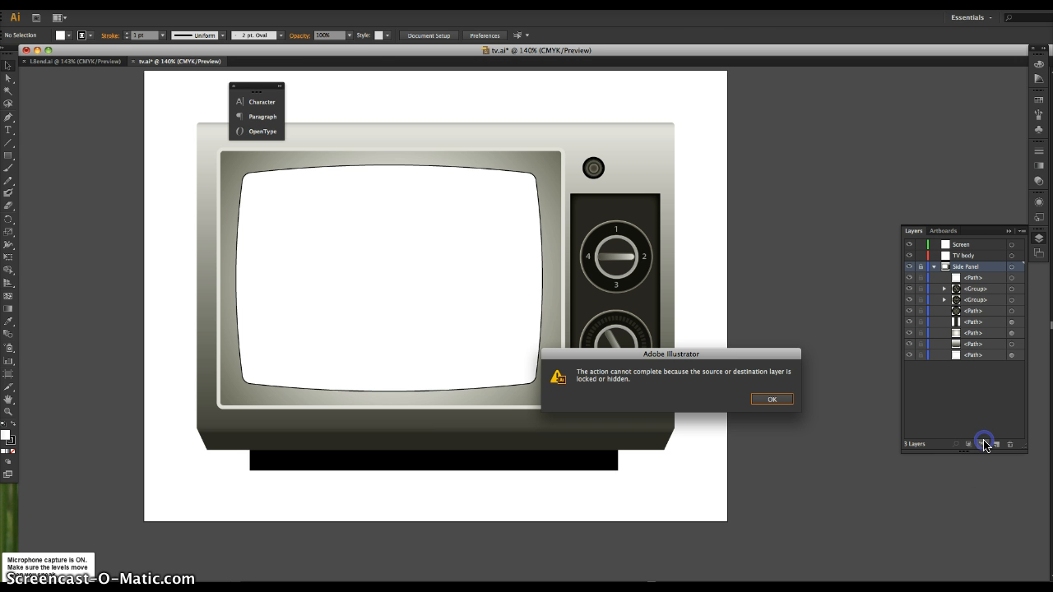
pyautogui.click(763, 401)
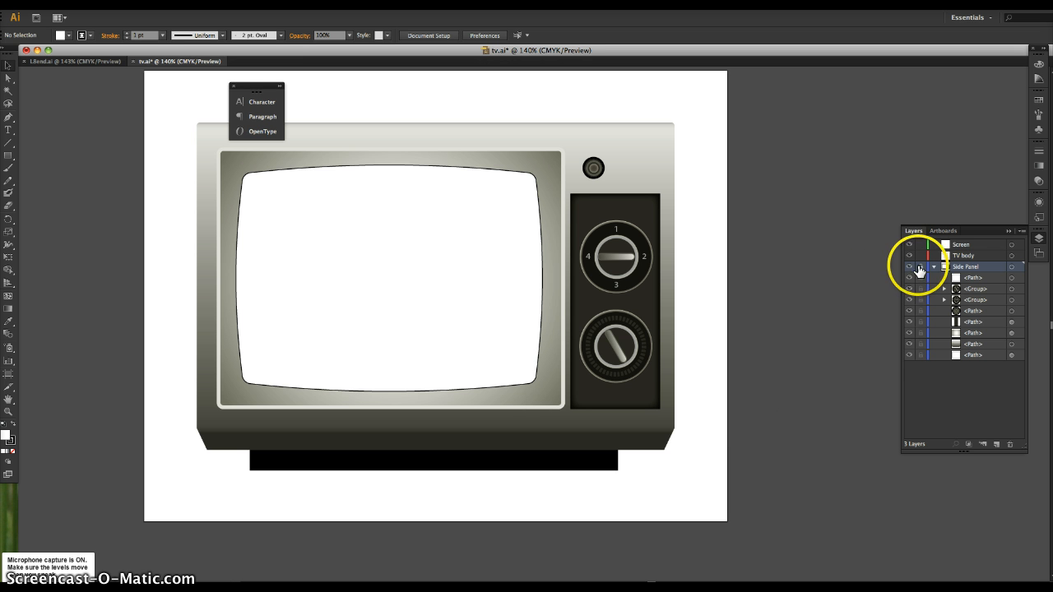
# Unlock the Side Panel layer and create a sublayer named knobs inside it.
pyautogui.click(920, 268)
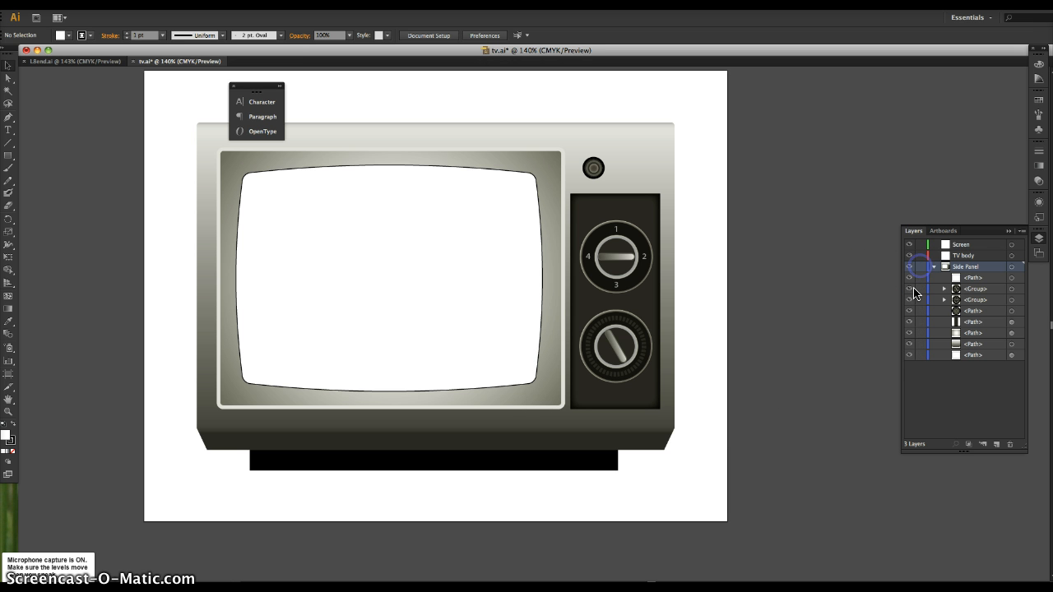
pyautogui.click(984, 446)
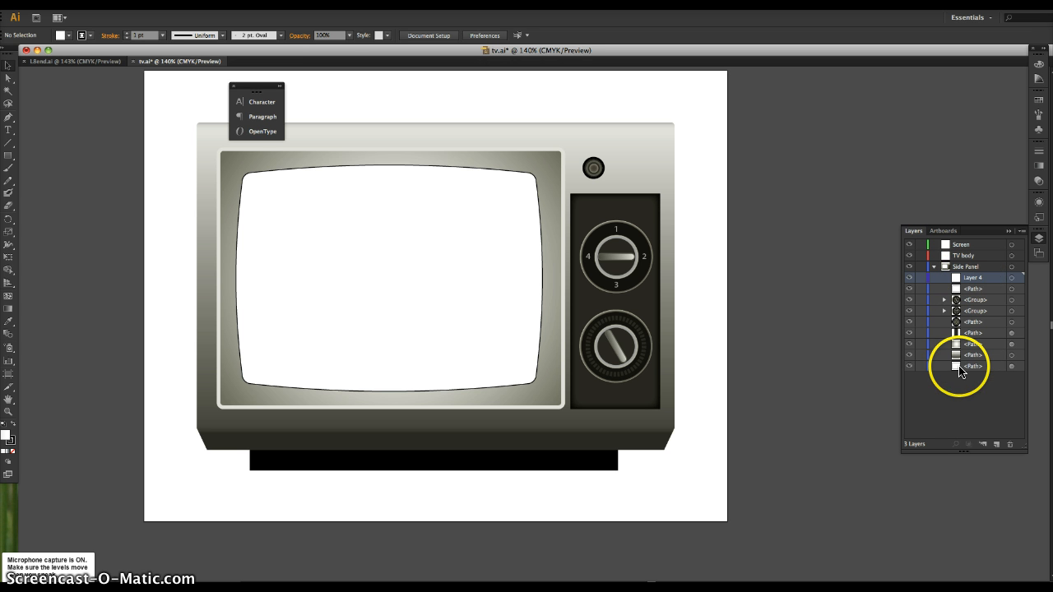
pyautogui.press('super+z')
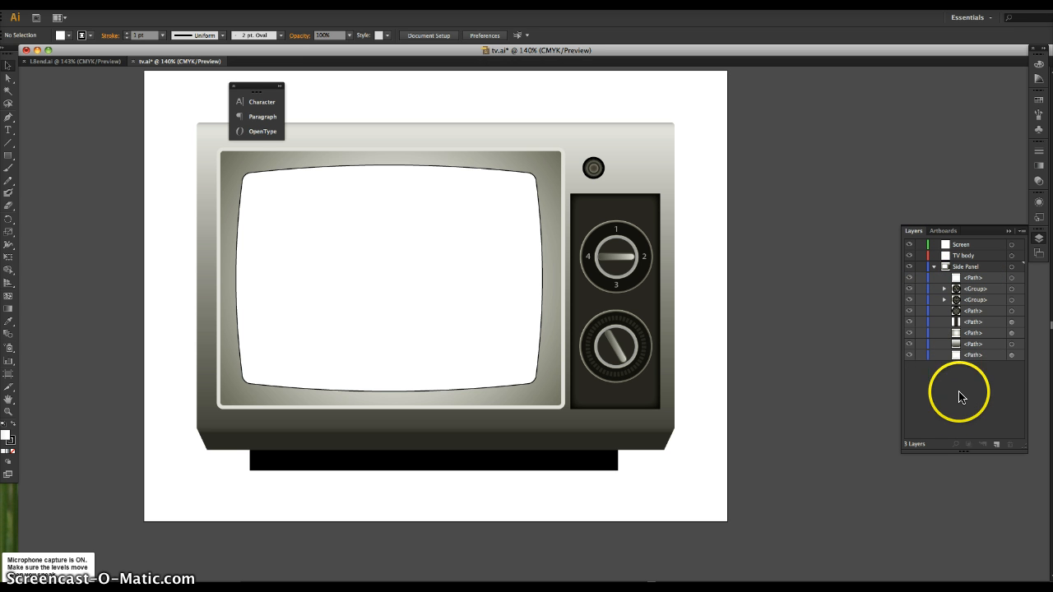
pyautogui.click(960, 269)
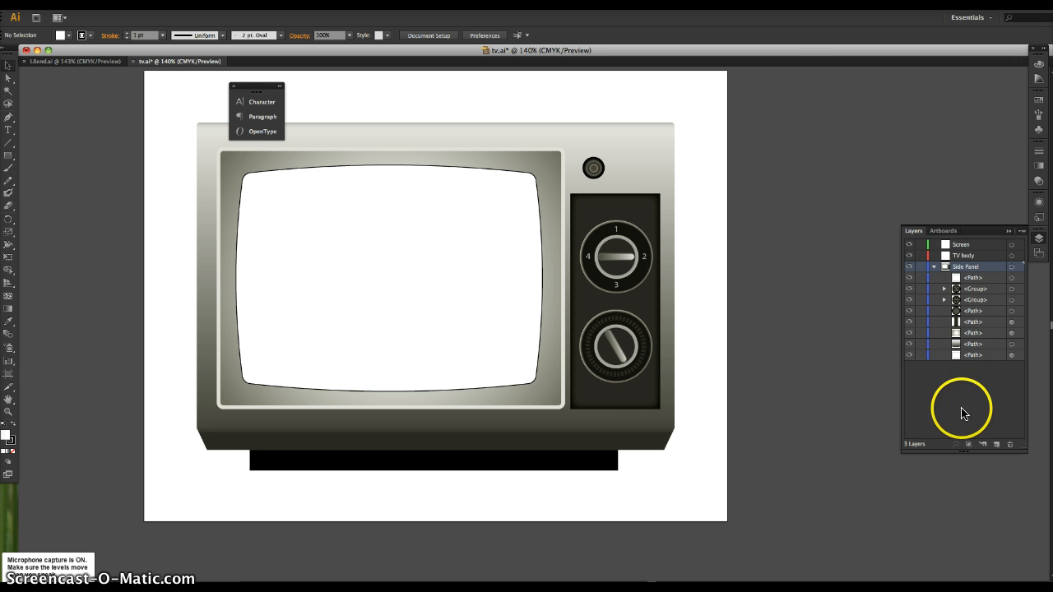
pyautogui.keyDown('alt'); pyautogui.click(984, 445); pyautogui.keyUp('alt')
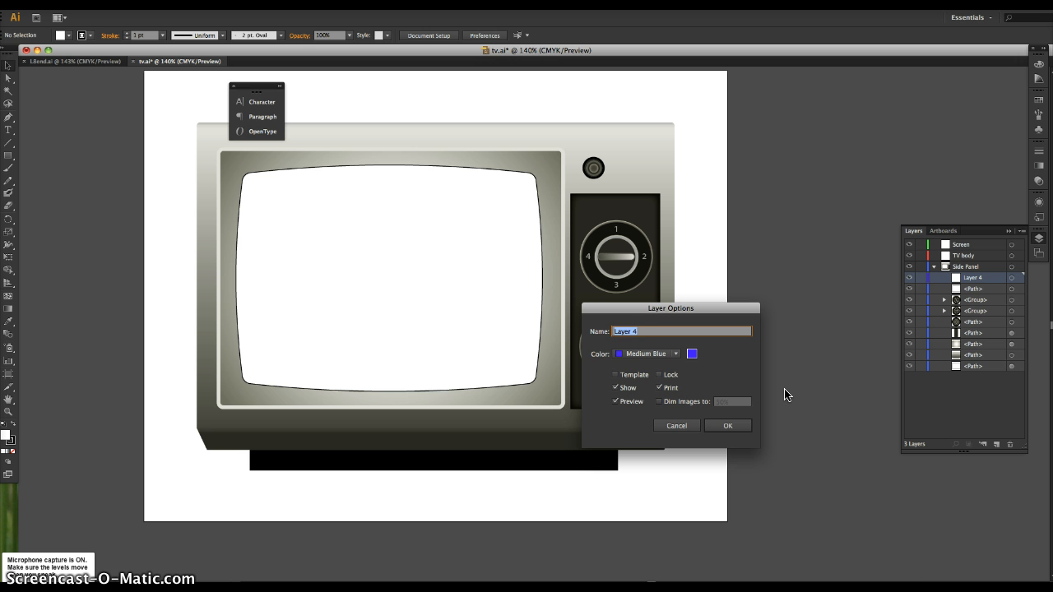
pyautogui.write('knobs')
pyautogui.press('Return')
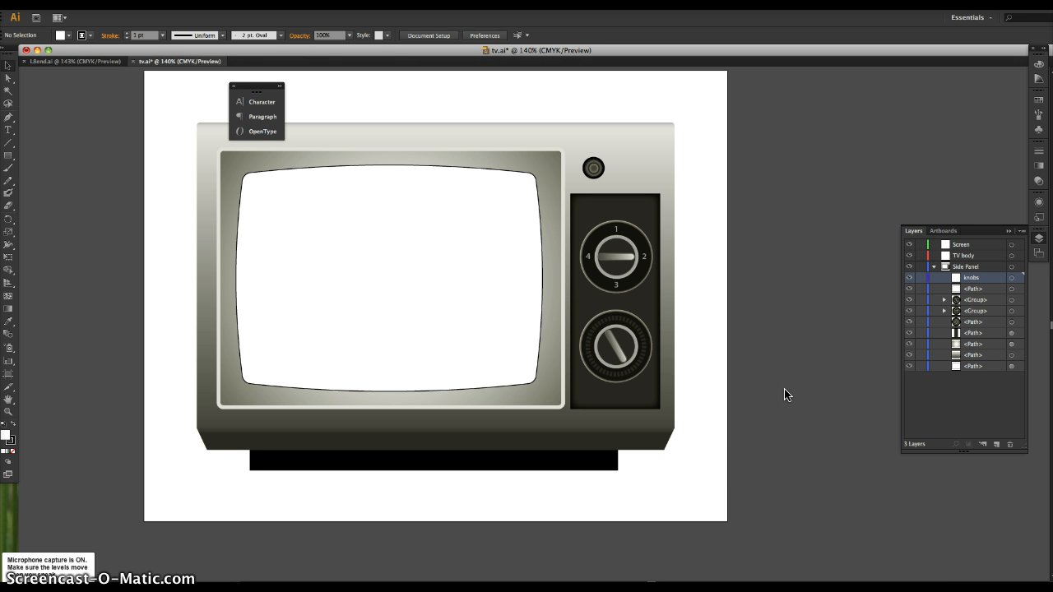